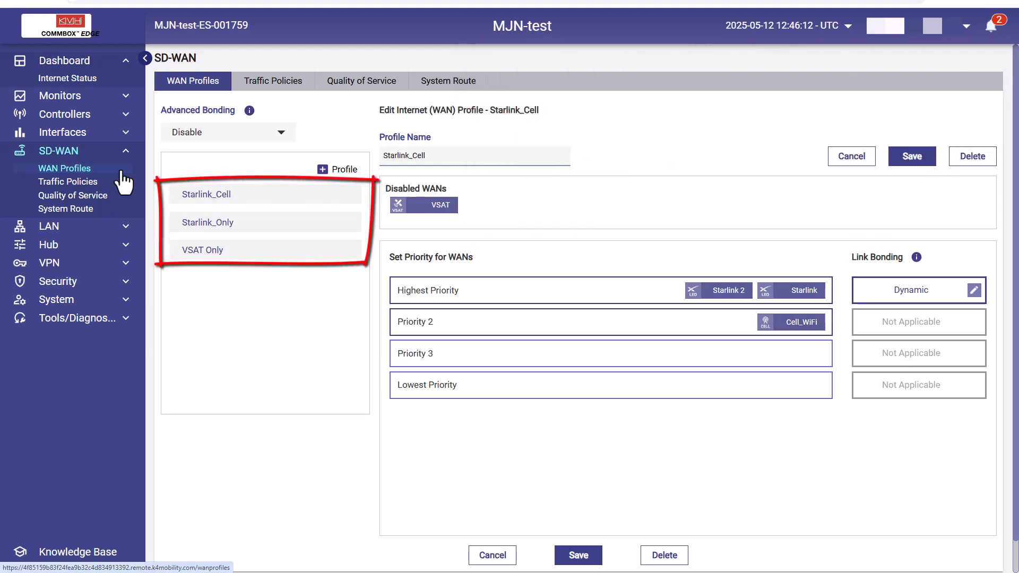
# - Create and save WAN profile All_Prioritized, ranking Starlink highest, Starlink 2 as Priority 2, Cell_WiFi as Priority 3 and VSAT lowest
pyautogui.click(340, 170)
pyautogui.click(402, 156)
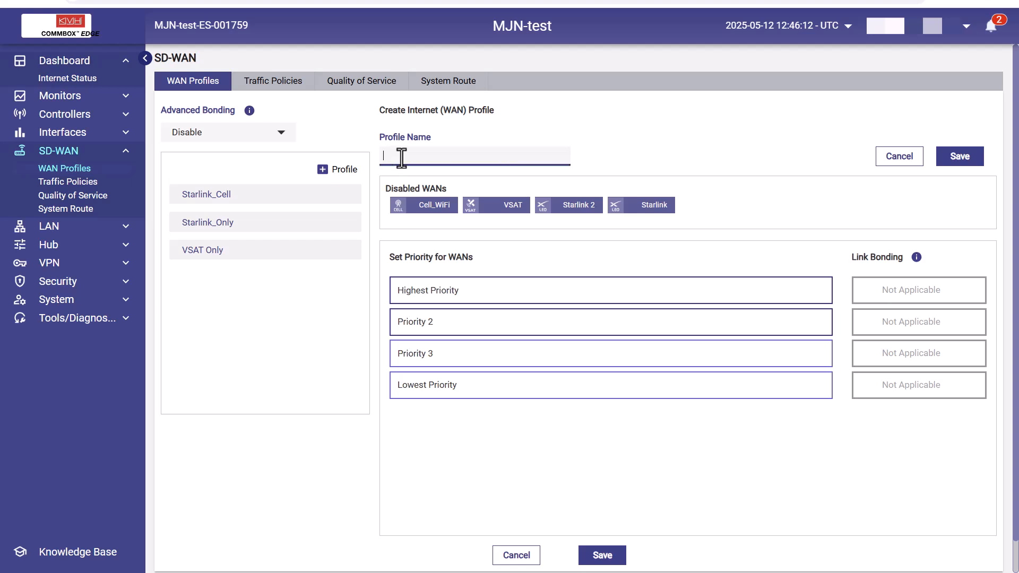
pyautogui.write('All_Prioritized')
pyautogui.moveTo(666, 203); pyautogui.dragTo(746, 291)
pyautogui.moveTo(579, 205); pyautogui.dragTo(740, 325)
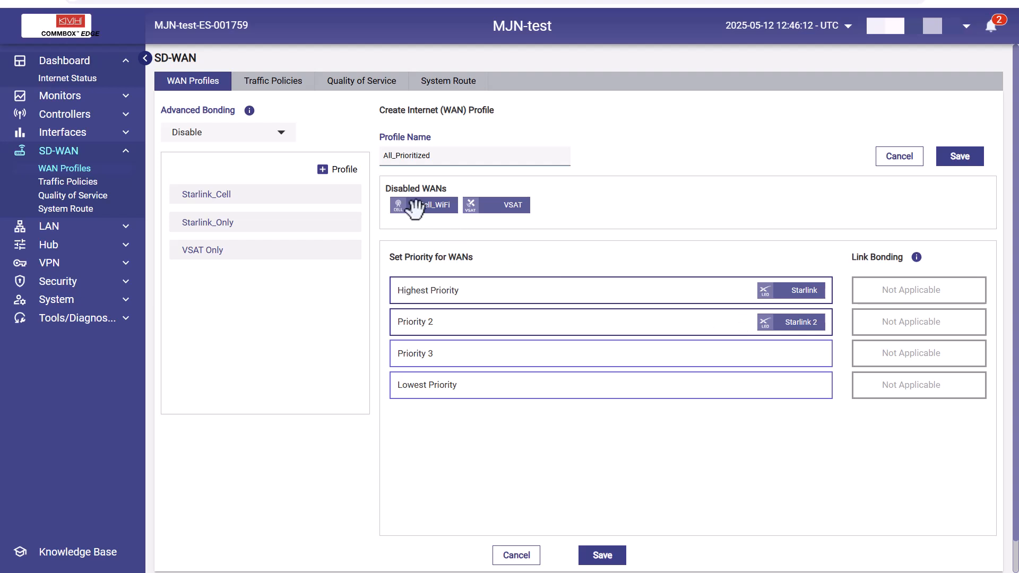
pyautogui.moveTo(409, 207); pyautogui.dragTo(781, 383)
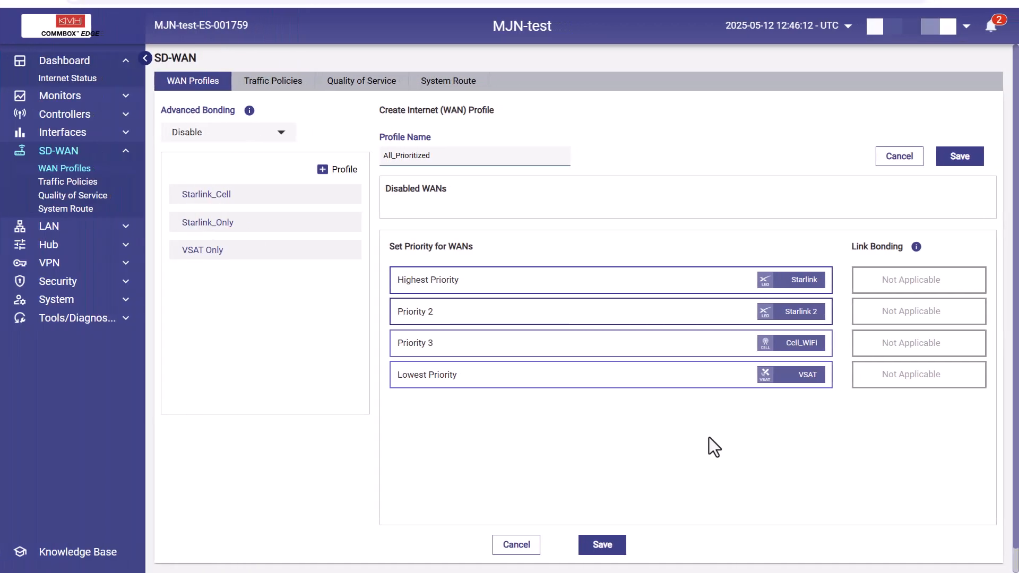
pyautogui.click(604, 547)
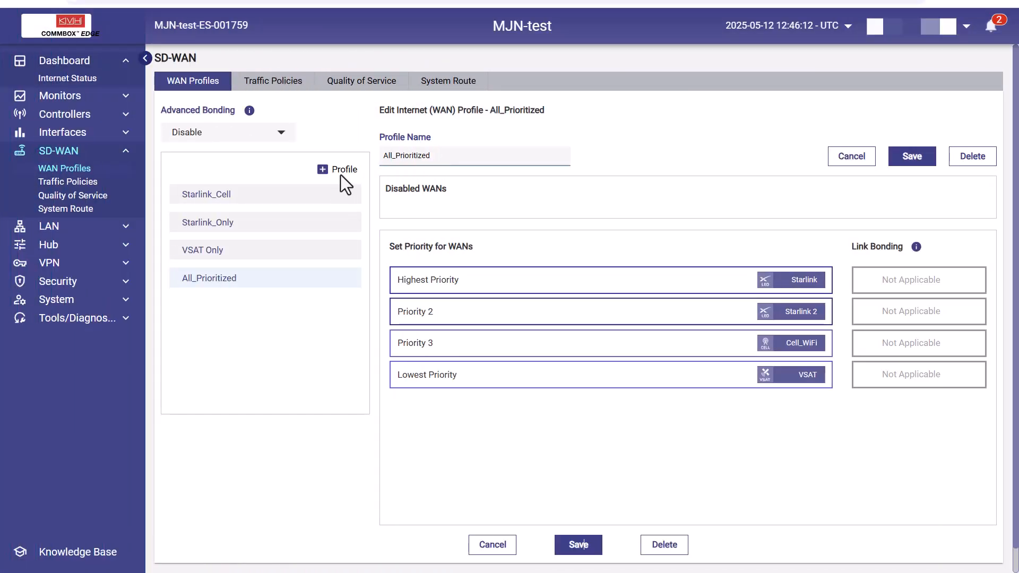
# - Start a WAN profile named DualStarlink_Cell_VSAT with Starlink and Starlink 2 at Highest Priority, Cell_WiFi at Priority 2 and VSAT at Priority 3
pyautogui.click(337, 172)
pyautogui.write('Dua')
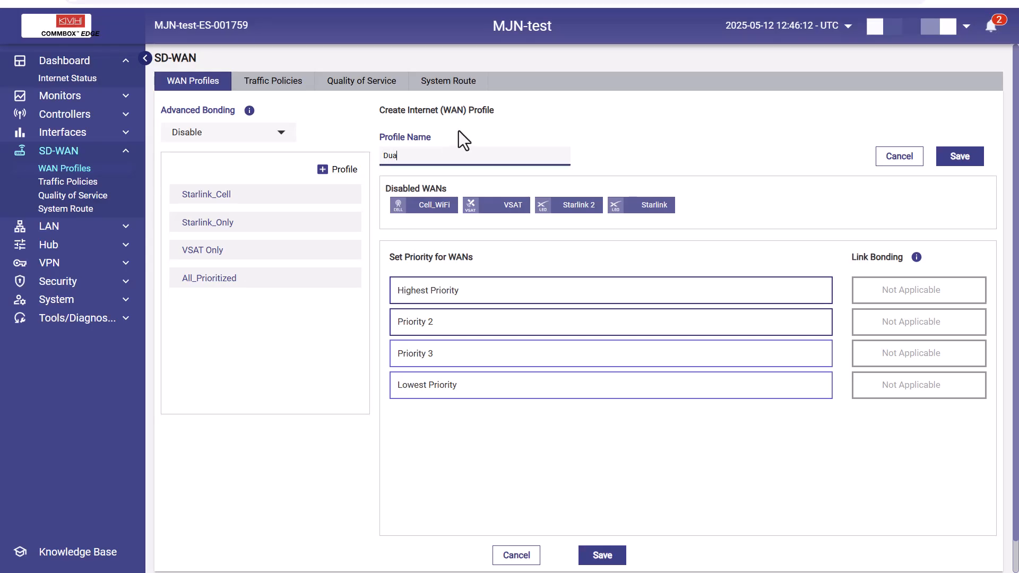
pyautogui.write('lStarlink_Cell_VSAT')
pyautogui.moveTo(610, 211); pyautogui.dragTo(782, 289)
pyautogui.moveTo(578, 205); pyautogui.dragTo(711, 289)
pyautogui.moveTo(430, 204); pyautogui.dragTo(774, 321)
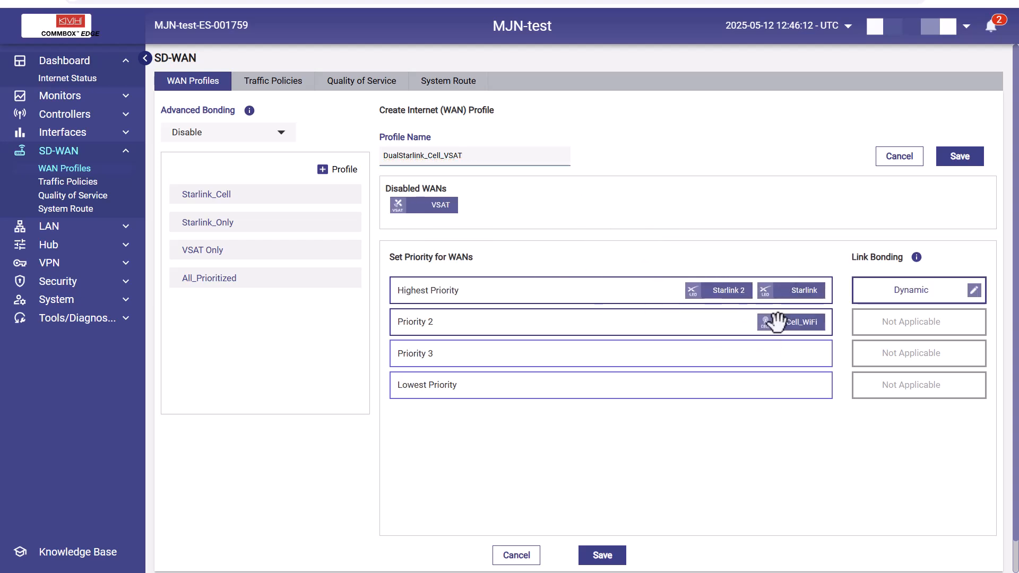
pyautogui.moveTo(427, 205); pyautogui.dragTo(775, 360)
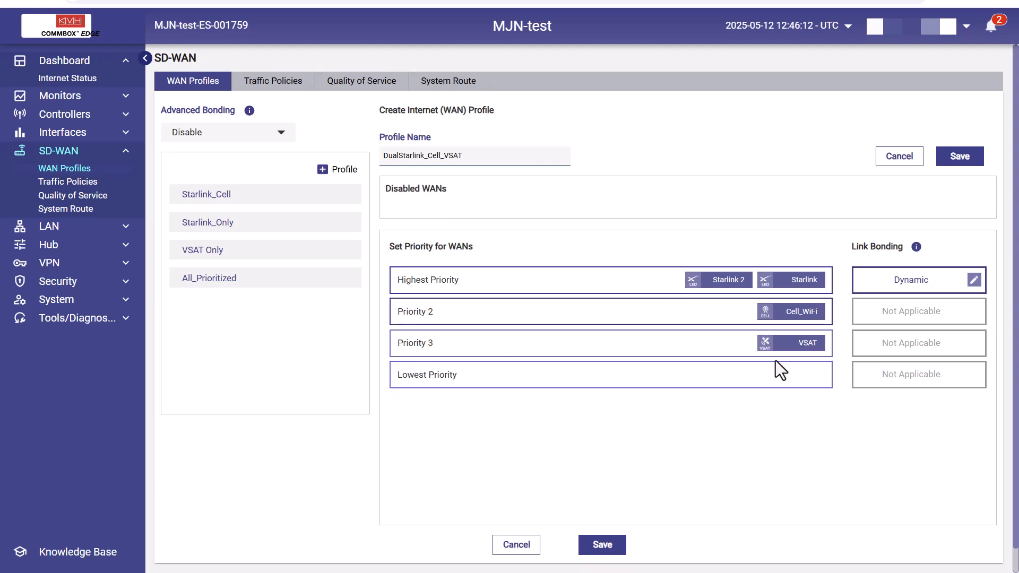
# - Try static link bonding with a 25% weighting for Starlink 2, and return the highest-priority links to dynamic bonding
pyautogui.click(887, 292)
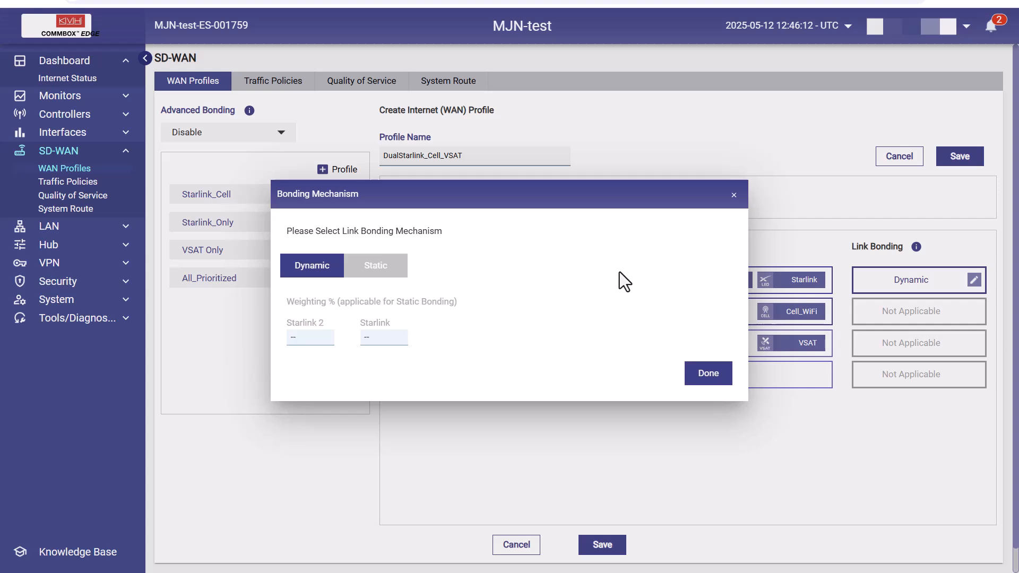
pyautogui.click(390, 275)
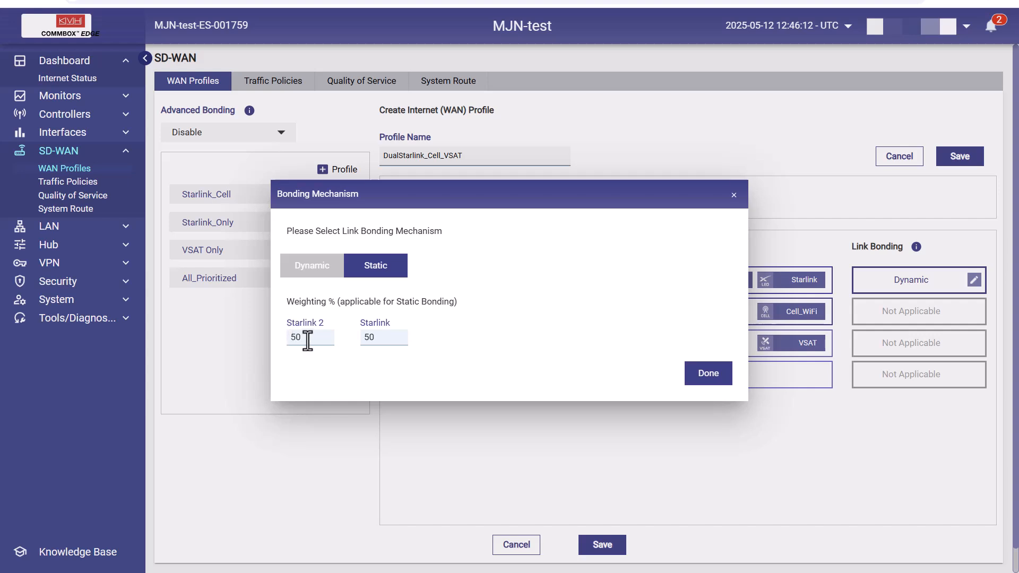
pyautogui.moveTo(308, 340); pyautogui.dragTo(288, 340)
pyautogui.write('25')
pyautogui.click(307, 269)
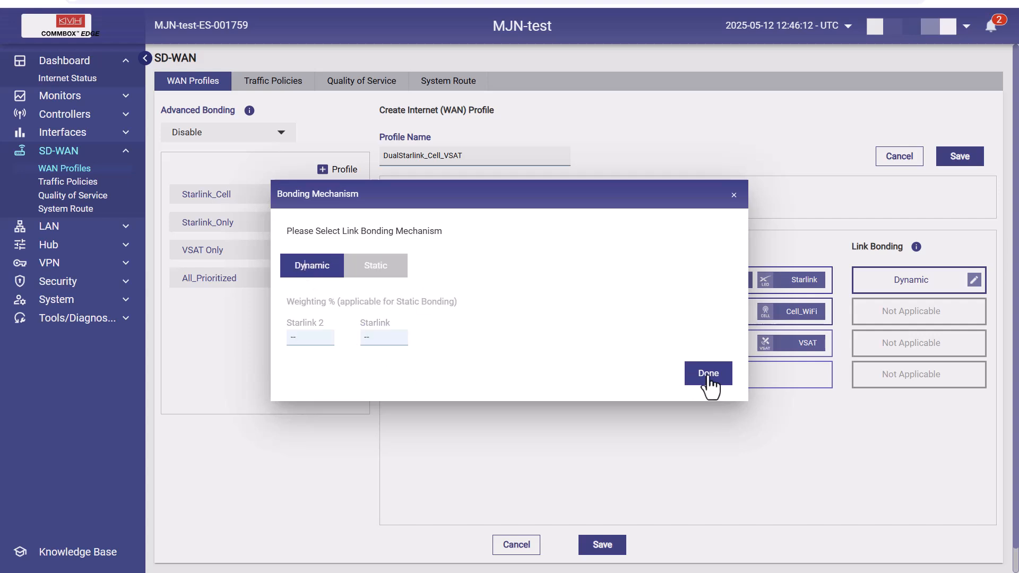
pyautogui.click(707, 373)
# - Enable Advanced Bonding and save the DualStarlink_Cell_VSAT profile
pyautogui.click(275, 133)
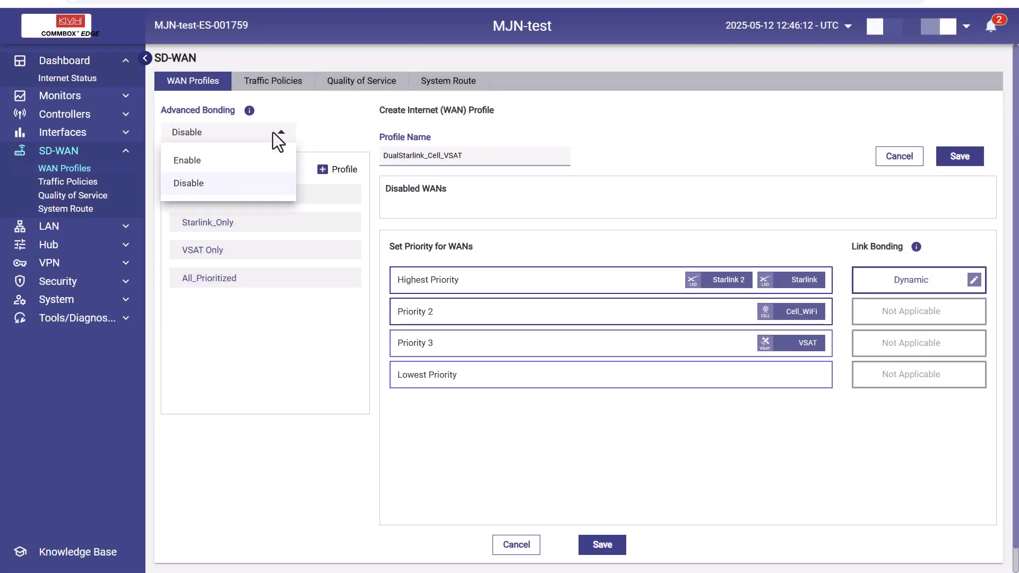
pyautogui.click(247, 161)
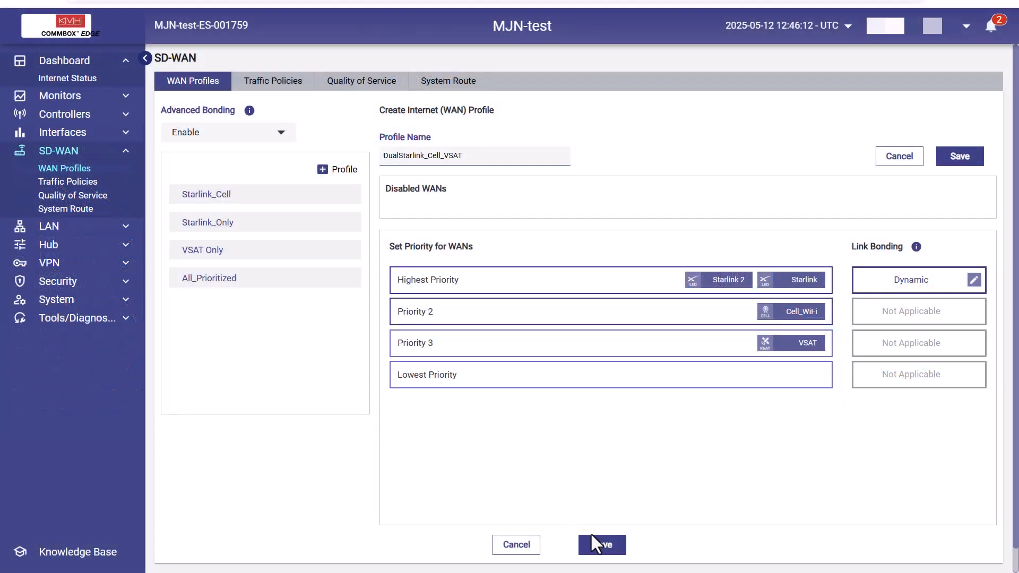
pyautogui.click(596, 544)
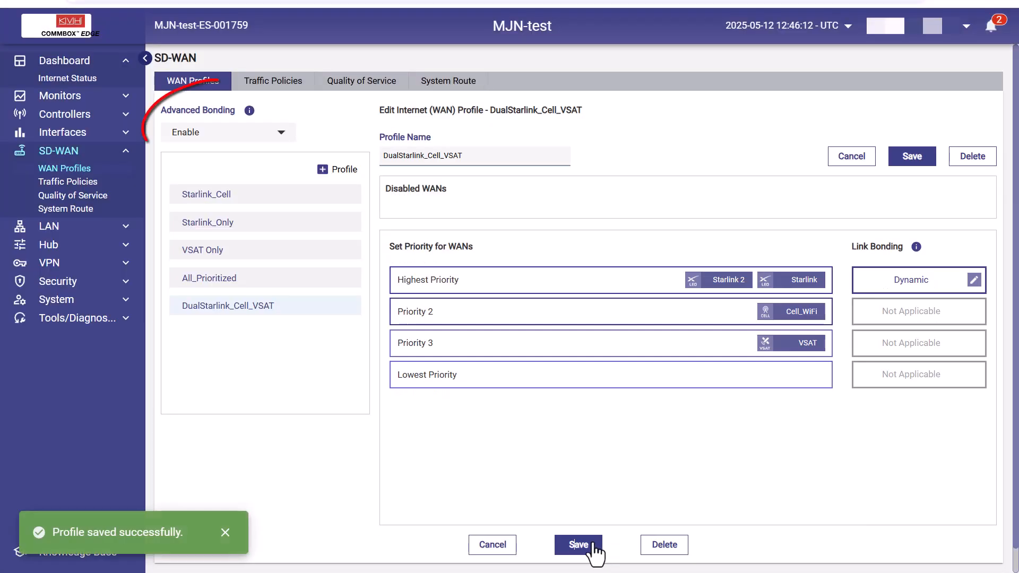
# - Turn on Hub Internet Dropoff for the WAN1 (Starlink 2) and WAN2 (Starlink) physical interfaces
pyautogui.click(125, 134)
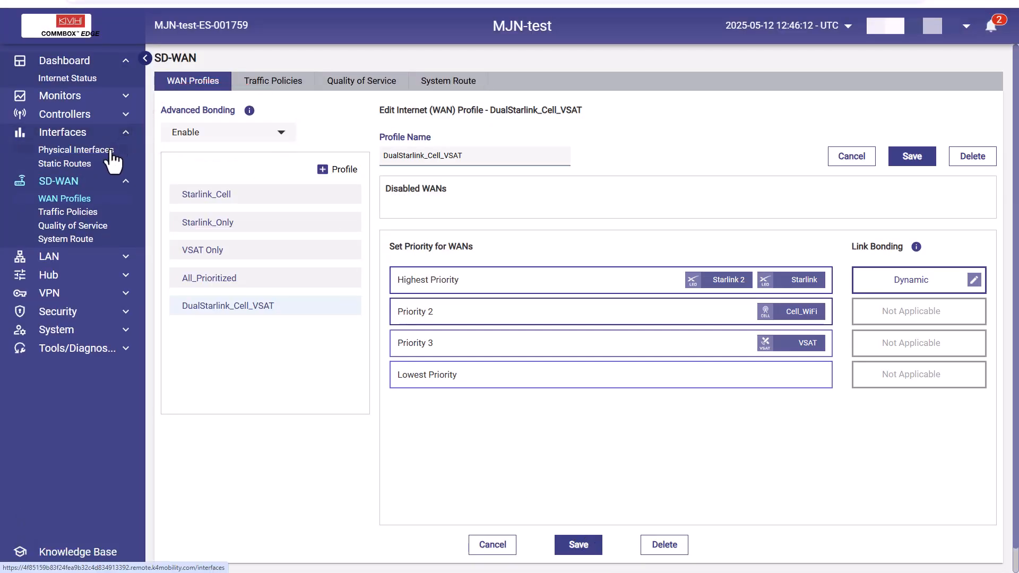
pyautogui.click(132, 157)
pyautogui.click(968, 186)
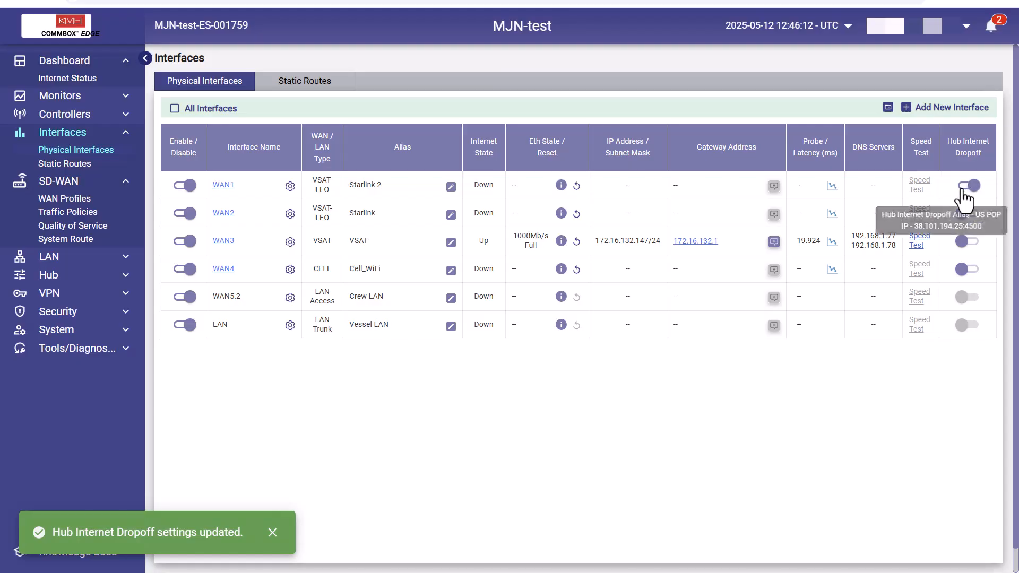
pyautogui.click(967, 214)
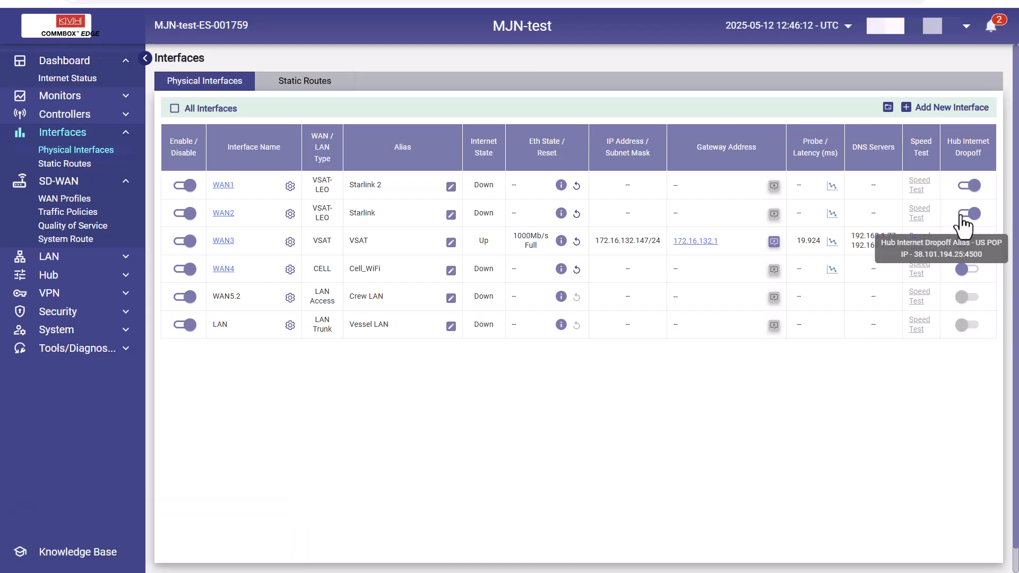
# - Create and save a WAN profile named DualStarlink_Only with Starlink and Starlink 2 both at Highest Priority
pyautogui.click(80, 199)
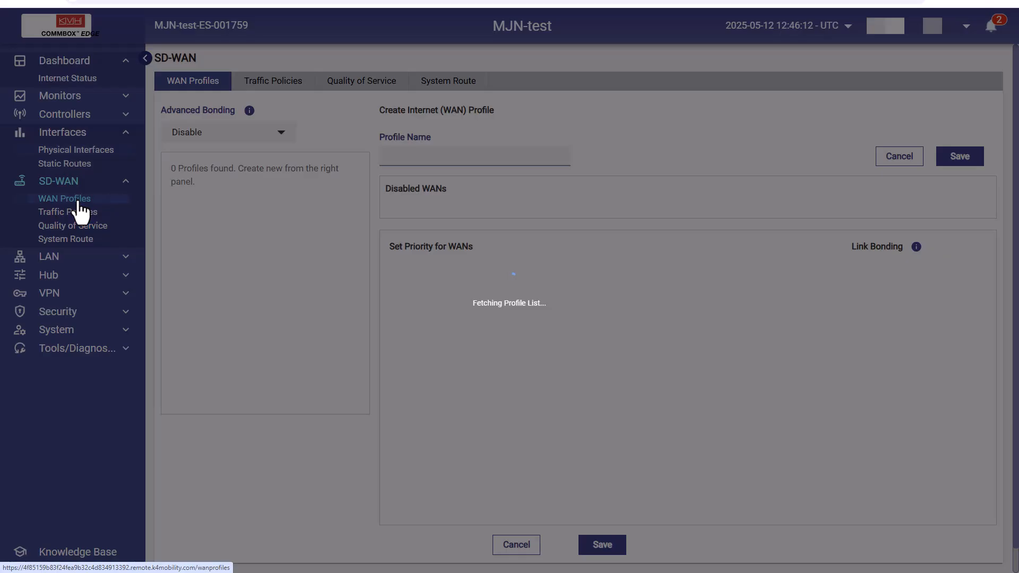
pyautogui.click(337, 171)
pyautogui.click(416, 155)
pyautogui.write('DualS')
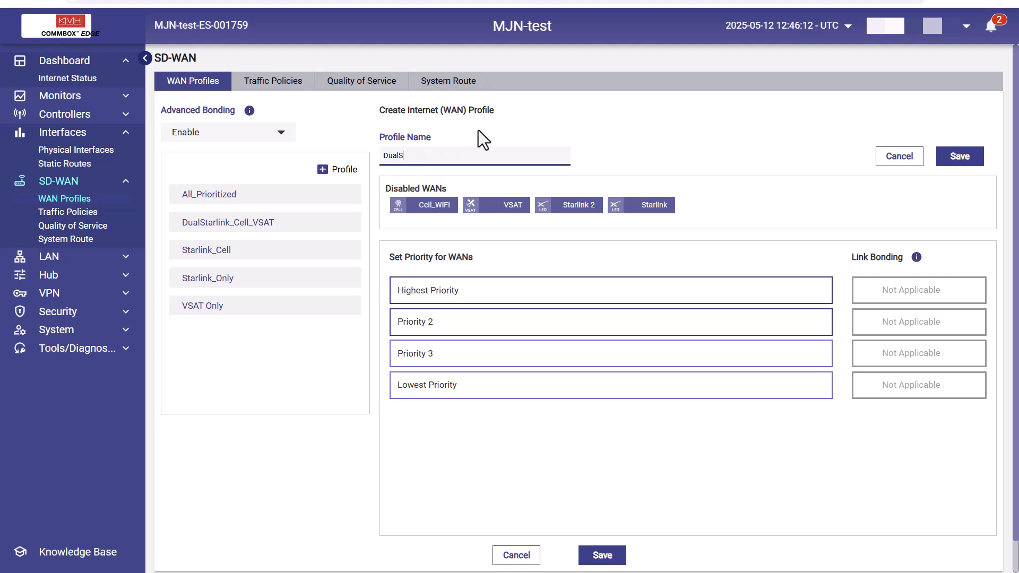
pyautogui.write('tarlink_Only')
pyautogui.moveTo(639, 205); pyautogui.dragTo(768, 297)
pyautogui.moveTo(583, 205); pyautogui.dragTo(716, 291)
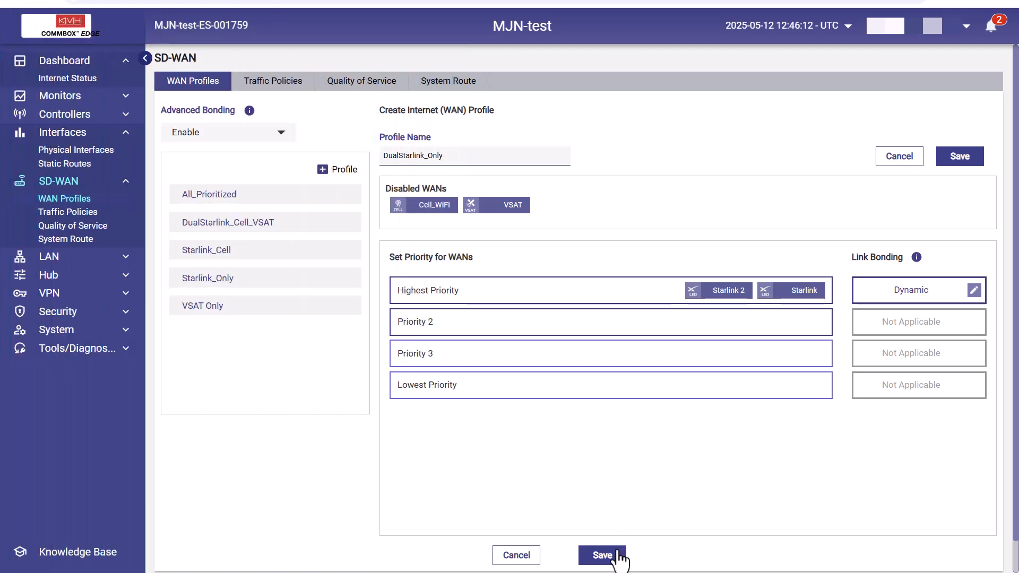
pyautogui.click(615, 555)
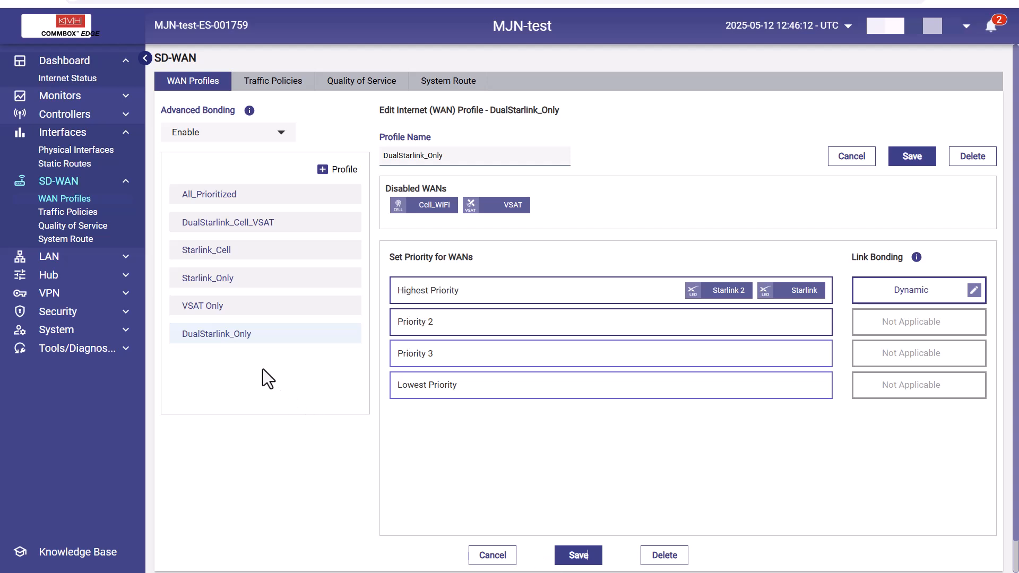
# - Assign the DualStarlink_Cell_VSAT WAN profile to the Vessel LAN access network and save the network
pyautogui.click(123, 256)
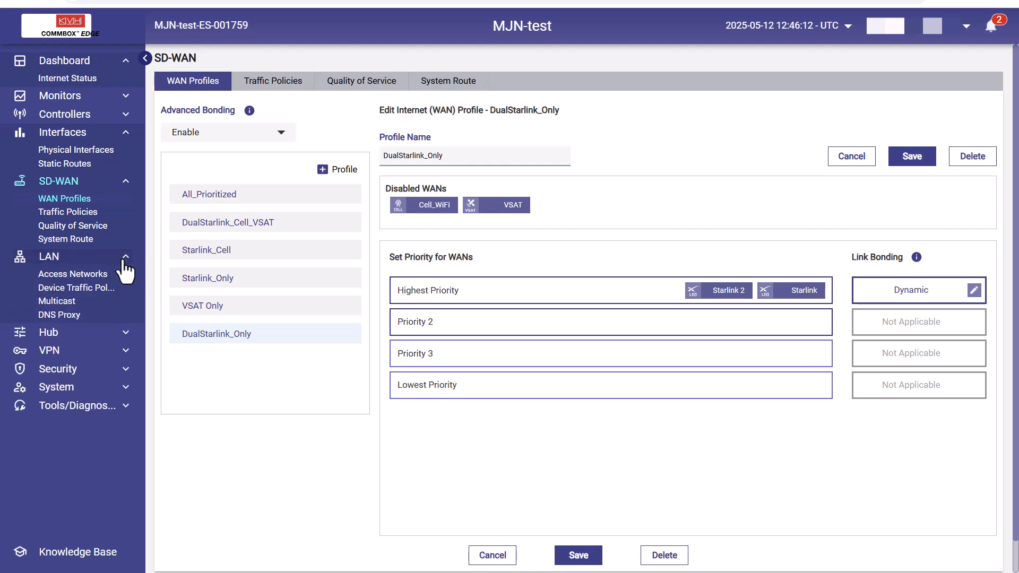
pyautogui.click(96, 274)
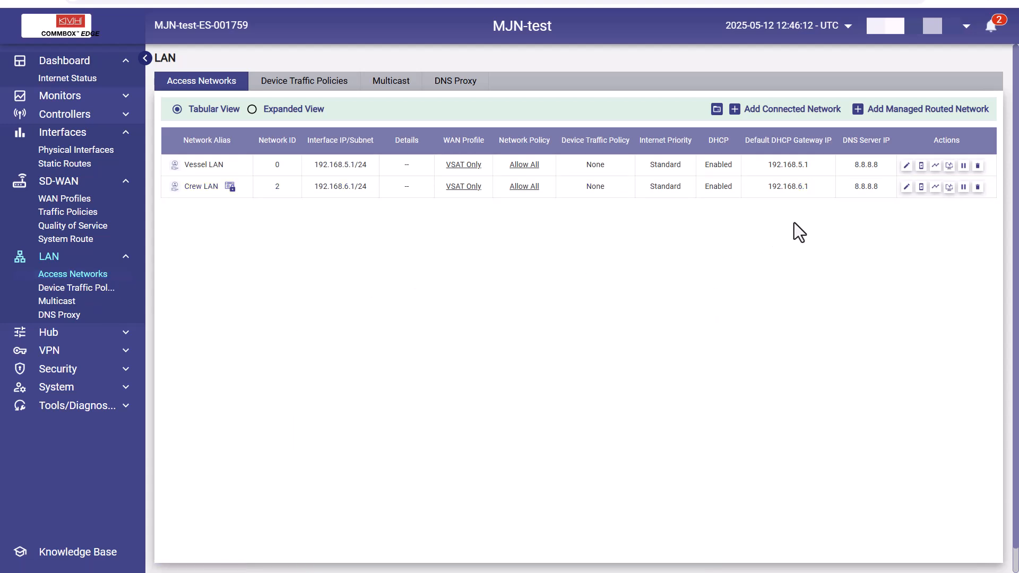
pyautogui.click(905, 165)
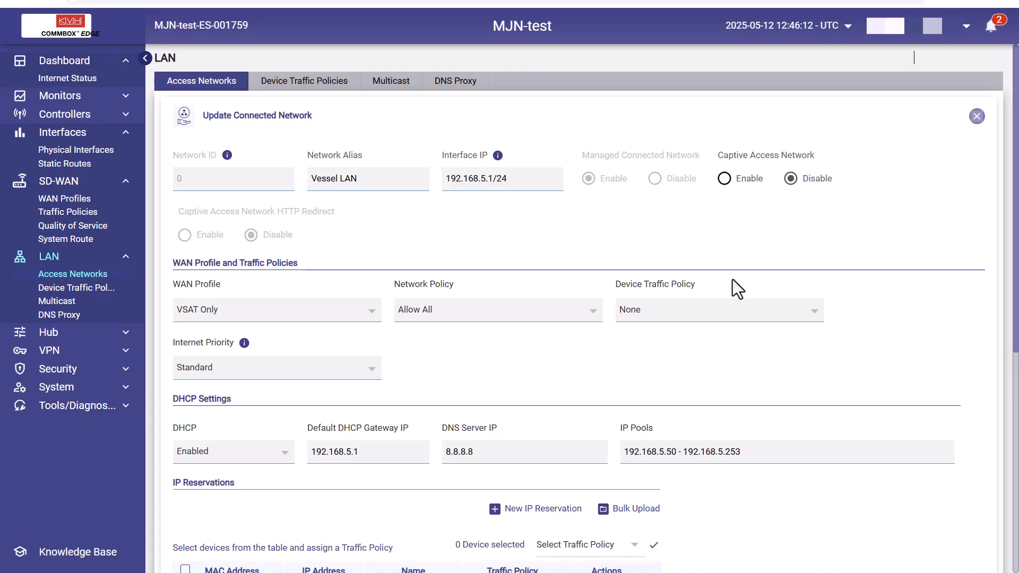
pyautogui.click(369, 310)
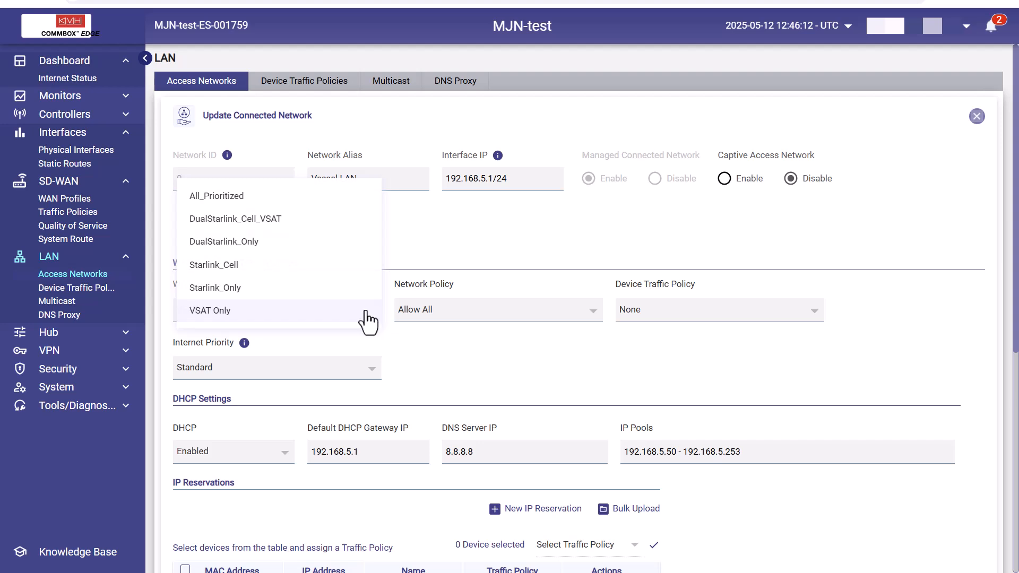
pyautogui.click(284, 219)
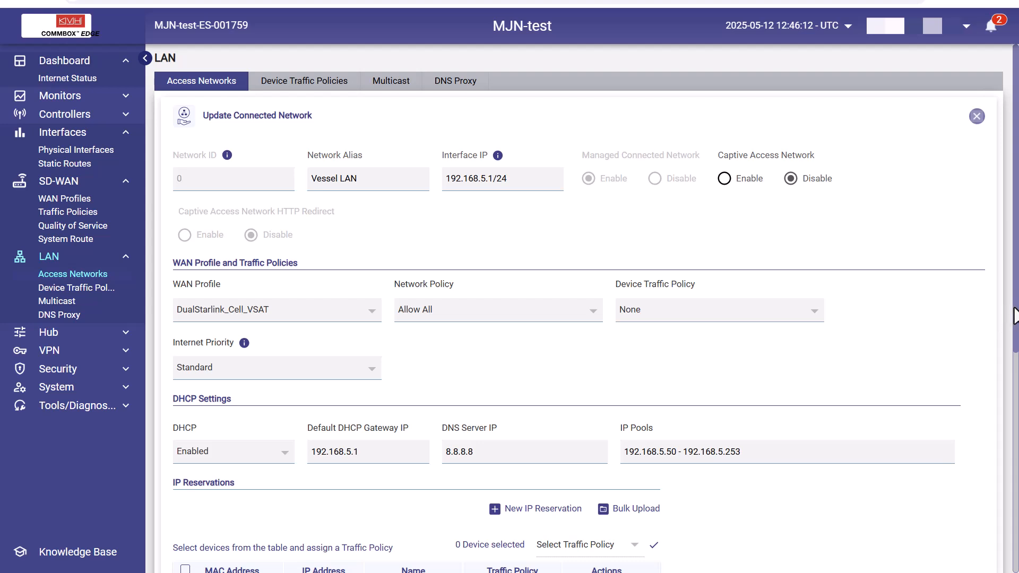
pyautogui.moveTo(1013, 312); pyautogui.dragTo(992, 535)
pyautogui.click(574, 491)
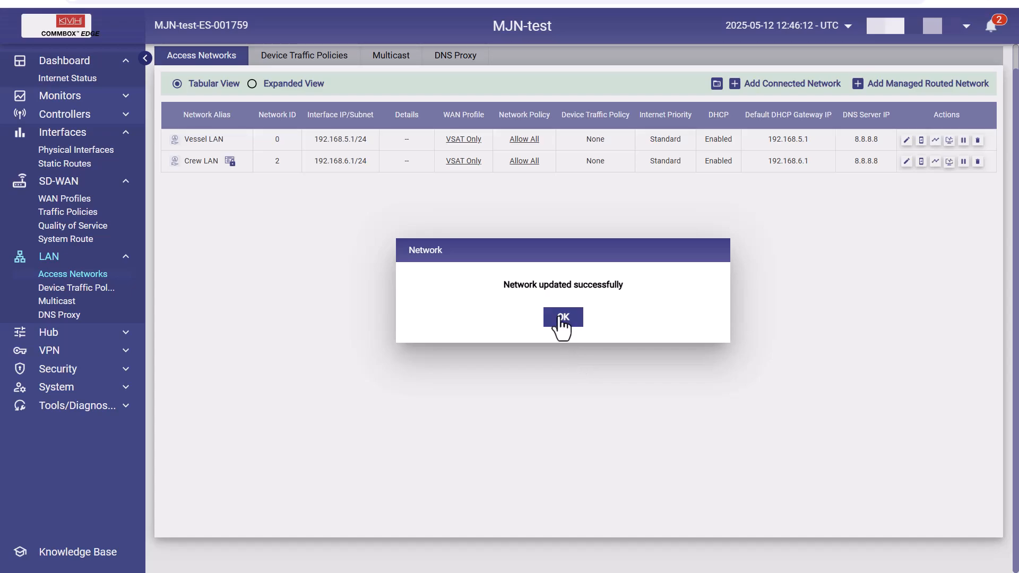
pyautogui.click(562, 321)
# - Assign the DualStarlink_Only WAN profile to the Crew LAN access network and save the network
pyautogui.click(905, 163)
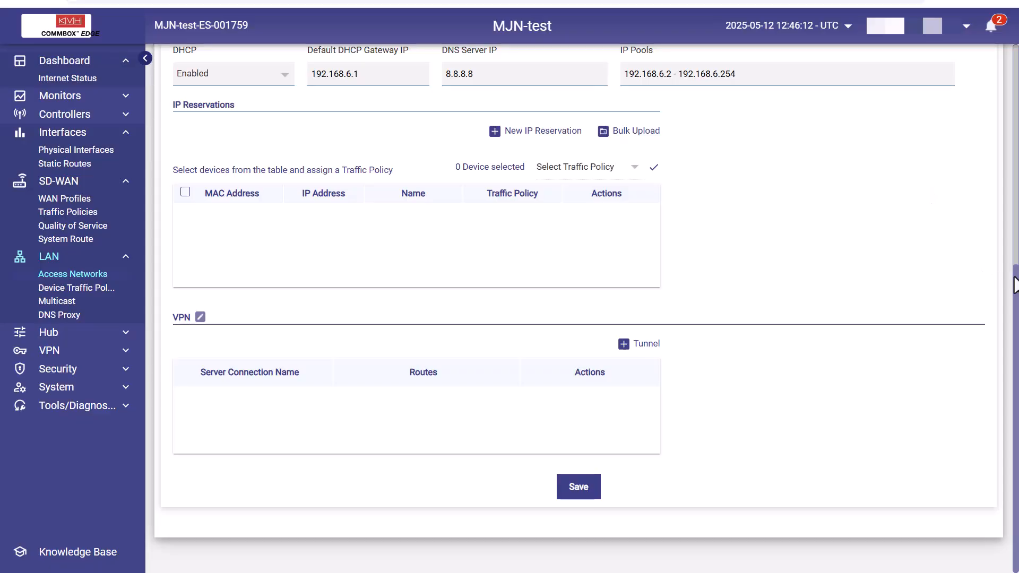
pyautogui.click(366, 315)
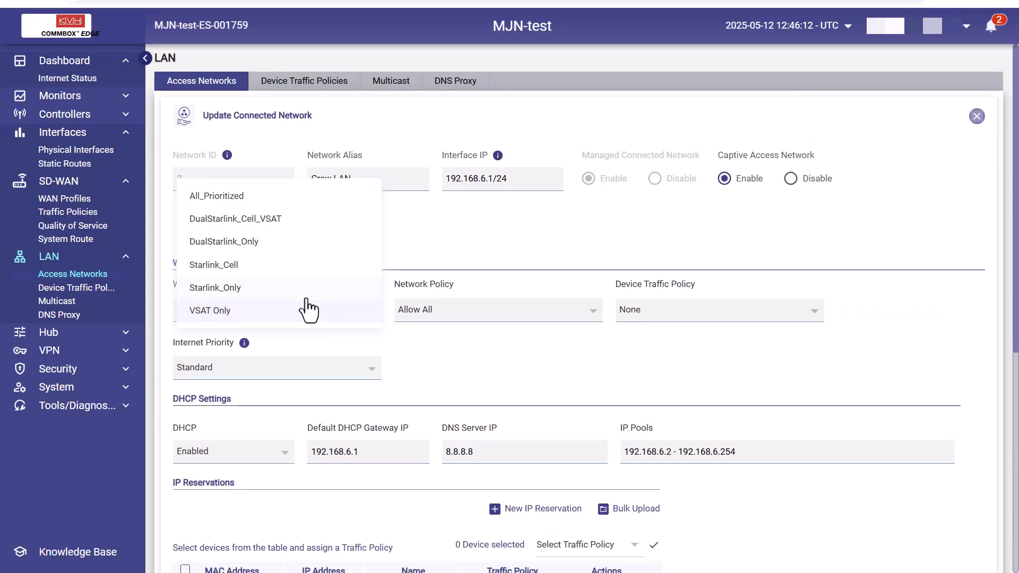
pyautogui.click(267, 242)
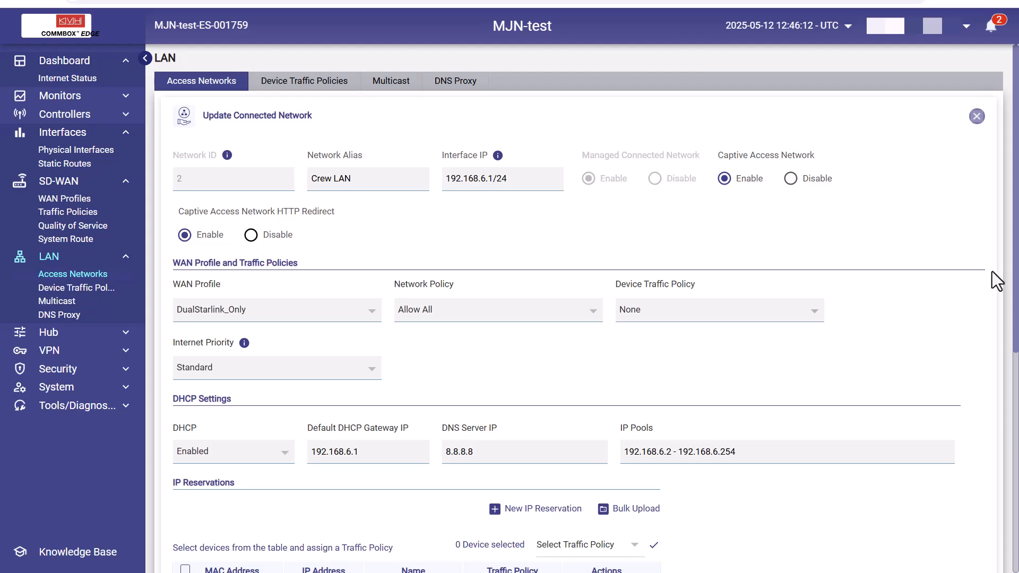
pyautogui.scroll(-6, 1002, 388)
pyautogui.click(568, 520)
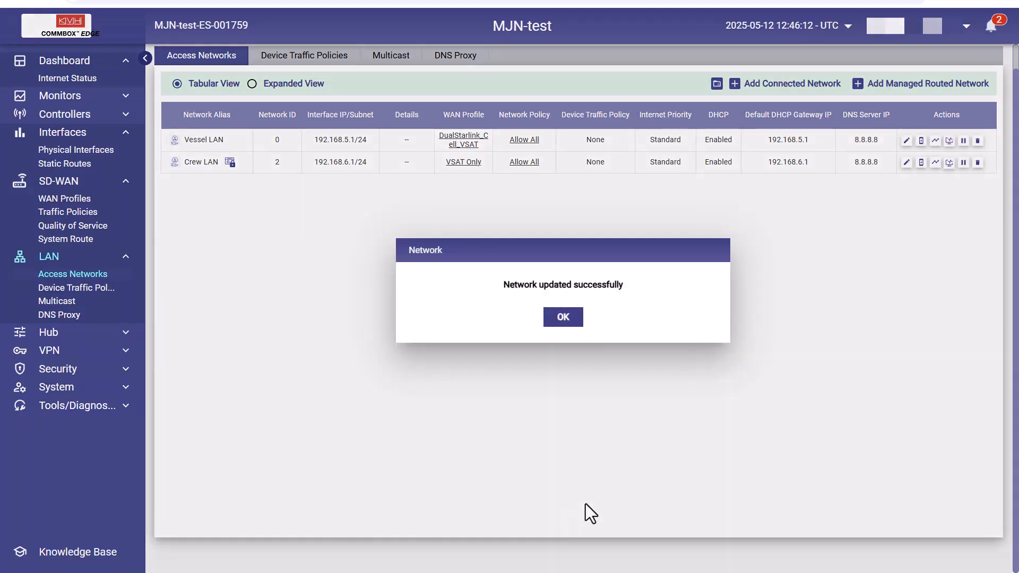
pyautogui.click(563, 314)
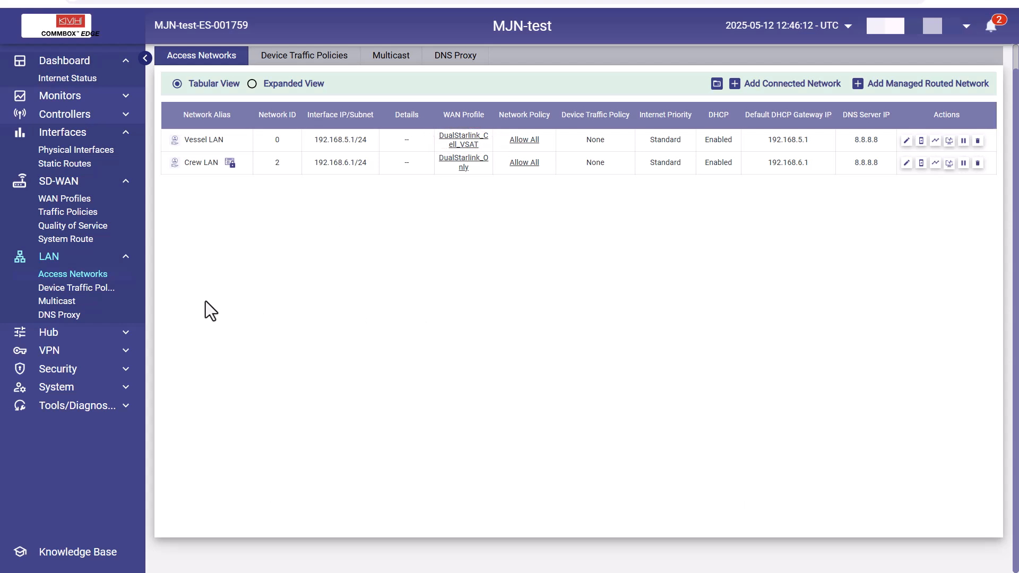
# - Add a device traffic policy for IP address 192.168.5.12 with the DualStarlink_Only WAN profile and save it
pyautogui.click(103, 295)
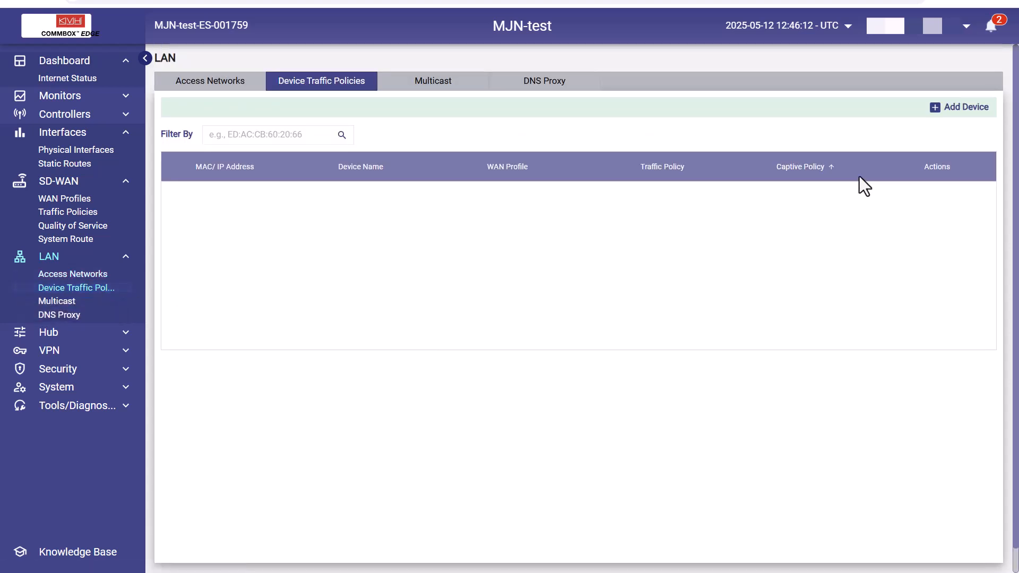
pyautogui.click(958, 114)
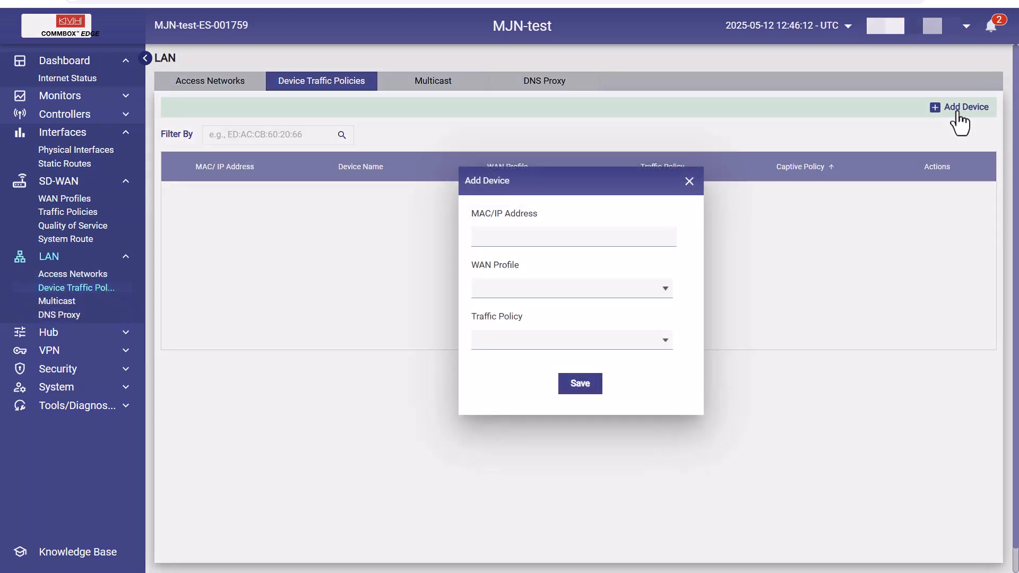
pyautogui.click(480, 236)
pyautogui.write('192.168.5.12')
pyautogui.click(665, 291)
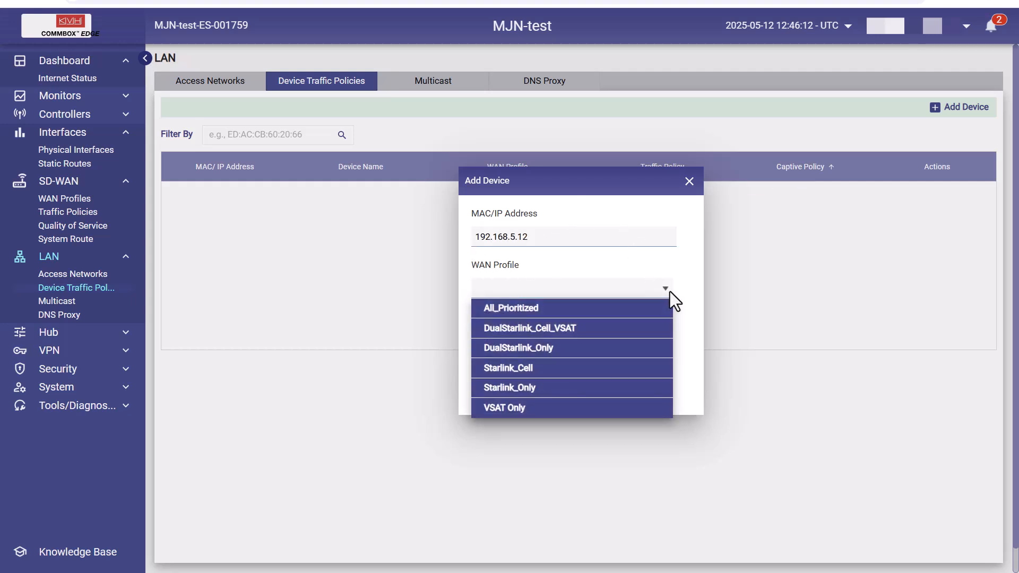
pyautogui.click(552, 349)
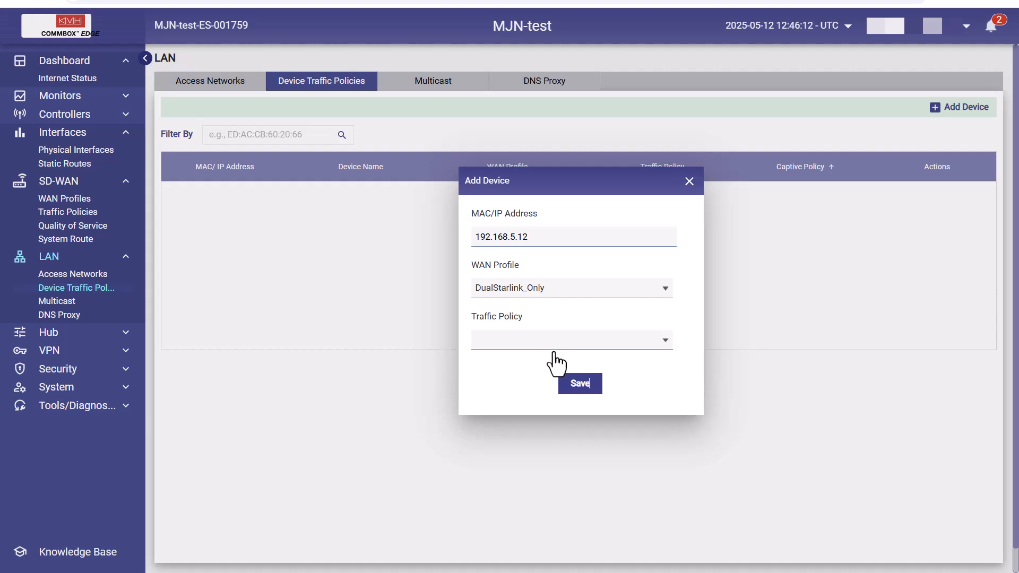
pyautogui.click(580, 384)
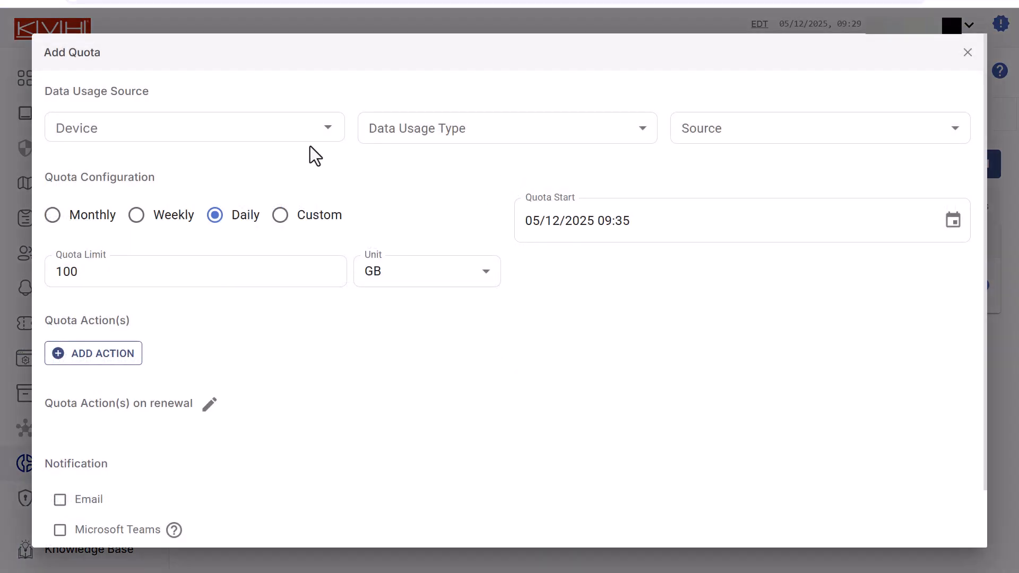
# - Set the new quota's data usage source to device MJN-test-ES-001759, type WAN Interface, source Starlink
pyautogui.click(300, 127)
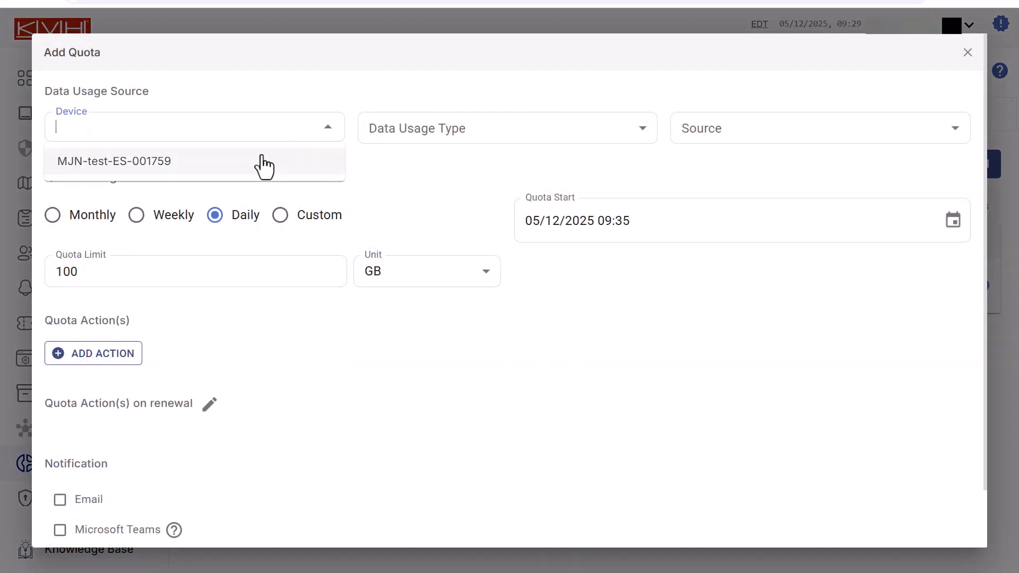
pyautogui.click(262, 160)
pyautogui.click(393, 139)
pyautogui.click(449, 166)
pyautogui.click(769, 132)
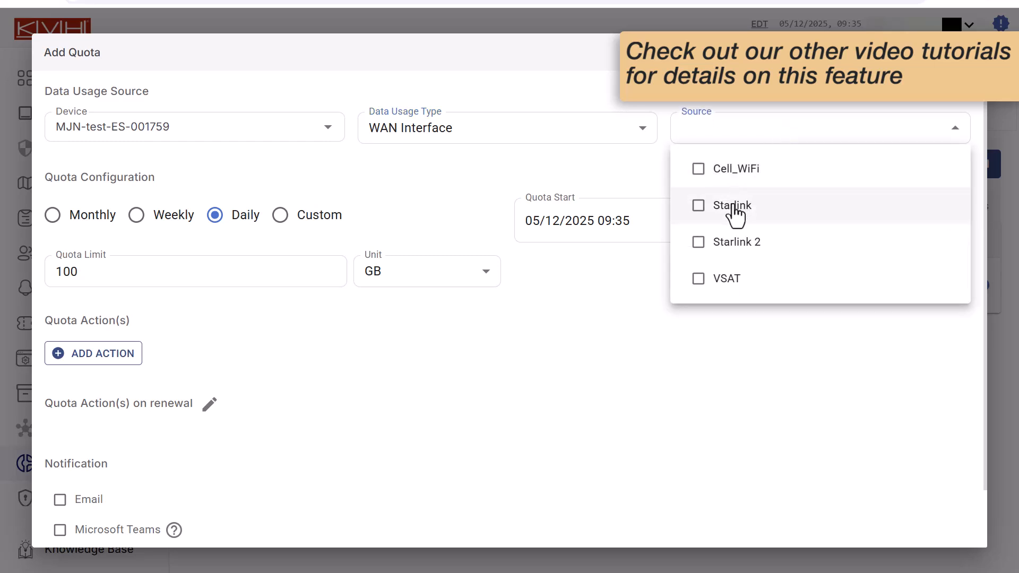
pyautogui.click(731, 207)
pyautogui.click(732, 306)
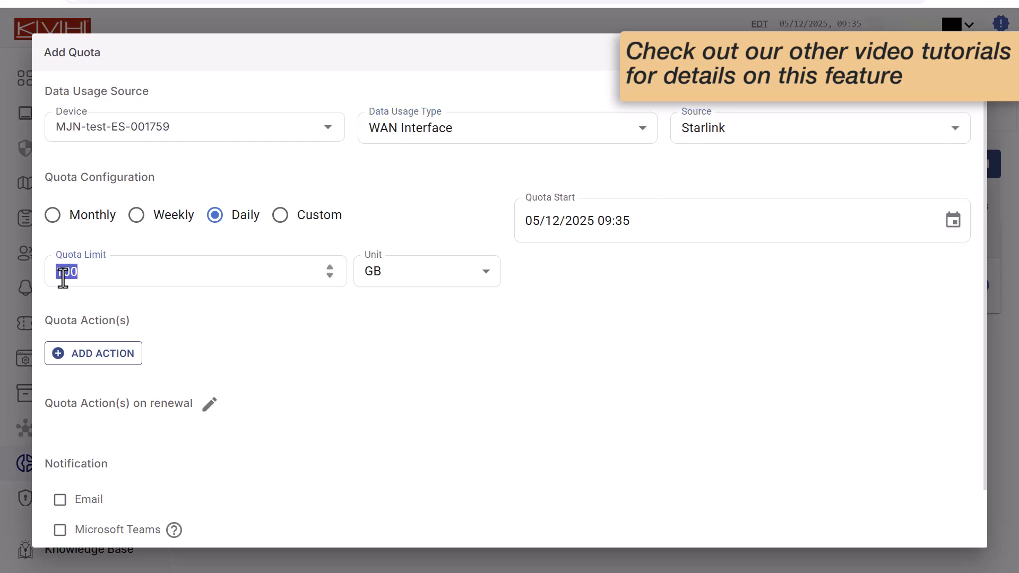
# - Set the daily quota limit to 30 GB and add an action at 90% used that assigns the Cell_VSAT WAN profile to Crew LAN
pyautogui.click(132, 364)
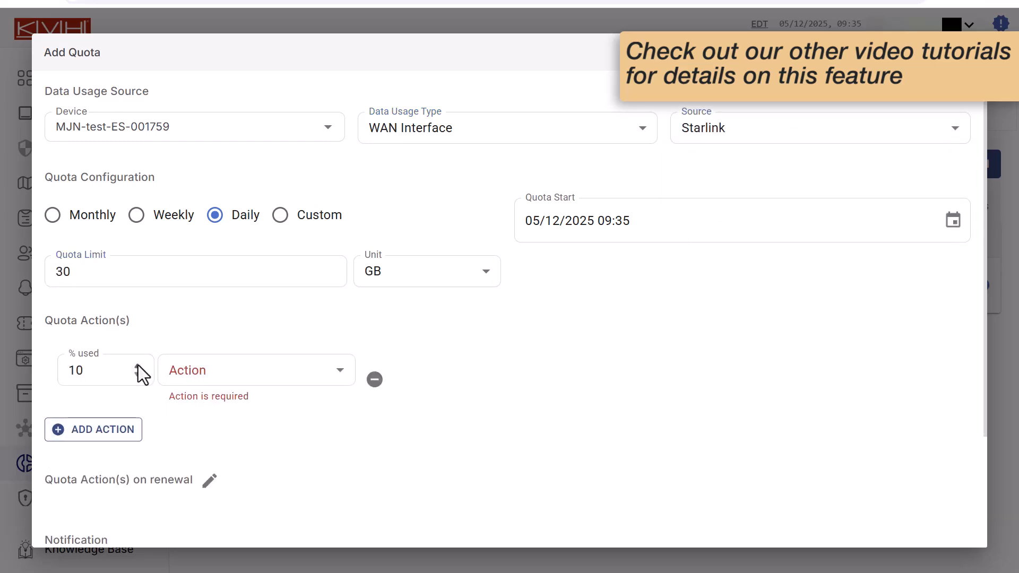
pyautogui.click(330, 386)
pyautogui.click(284, 417)
pyautogui.click(429, 377)
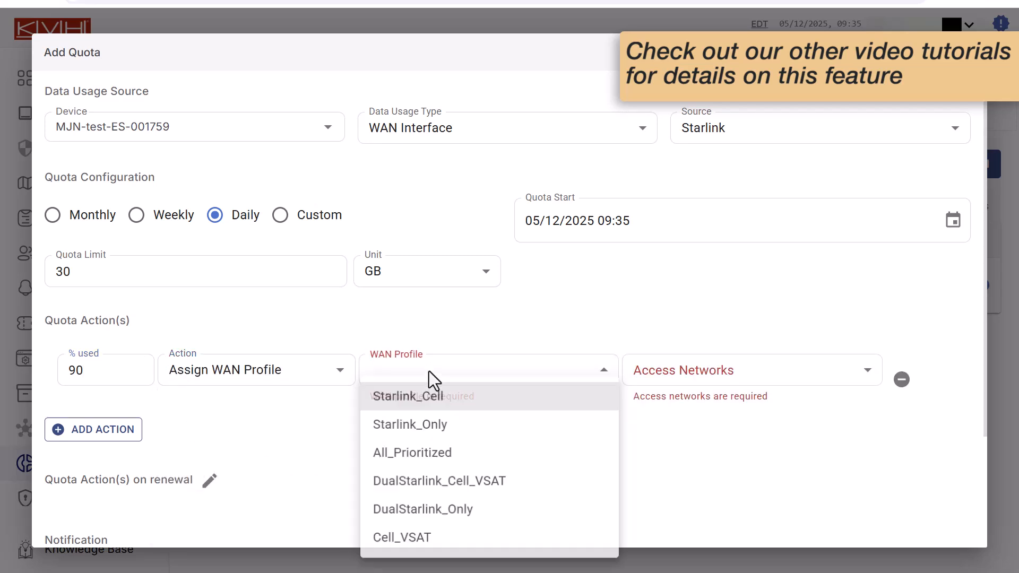
pyautogui.click(470, 546)
pyautogui.click(658, 454)
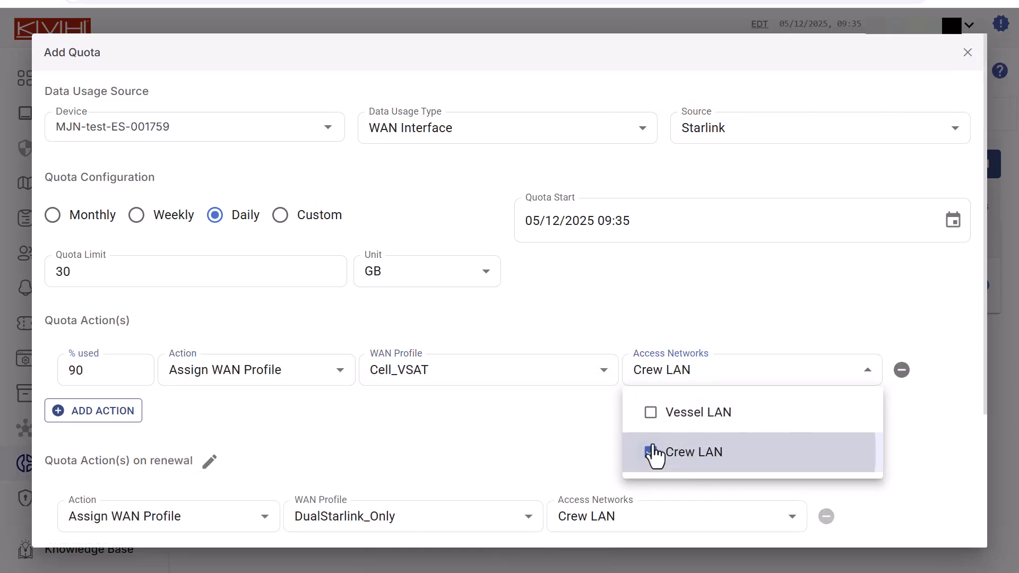
pyautogui.click(575, 443)
pyautogui.scroll(-3, 984, 303)
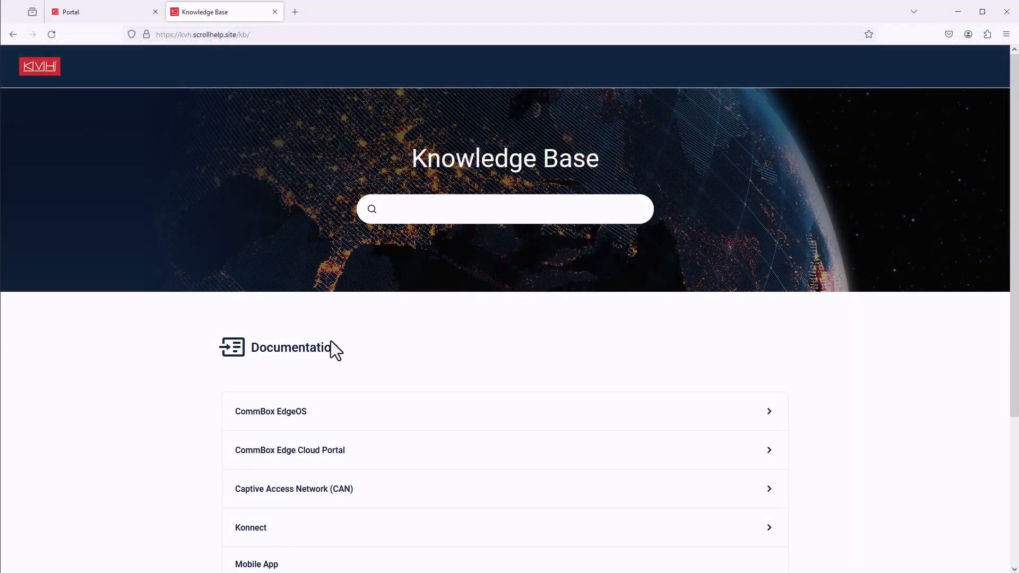
# - In the KVH Knowledge Base at kvh.scrollhelp.site/kb, expand the CommBox EdgeOS documentation and look over its topics
pyautogui.click(367, 411)
pyautogui.scroll(-1, 393, 437)
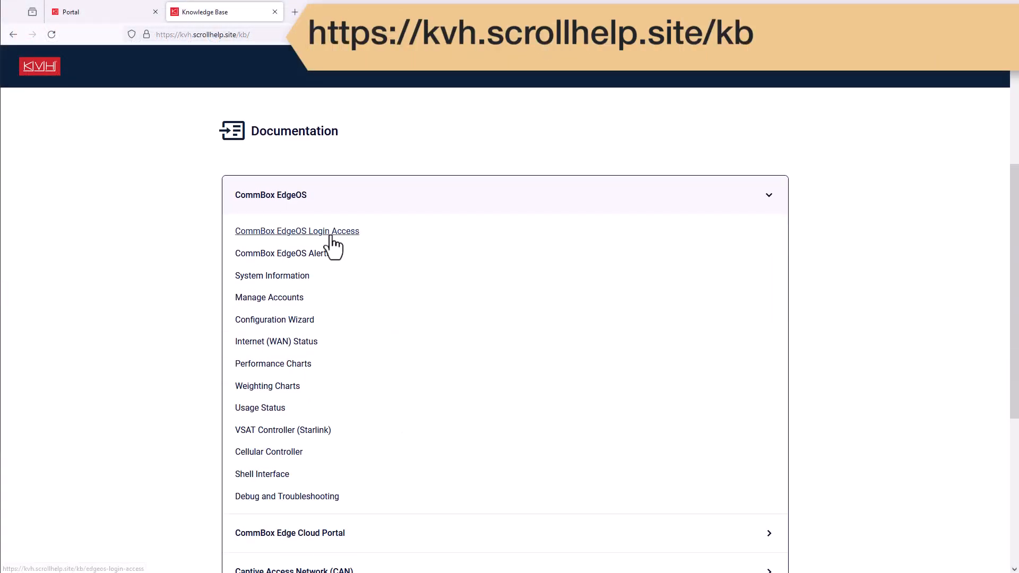